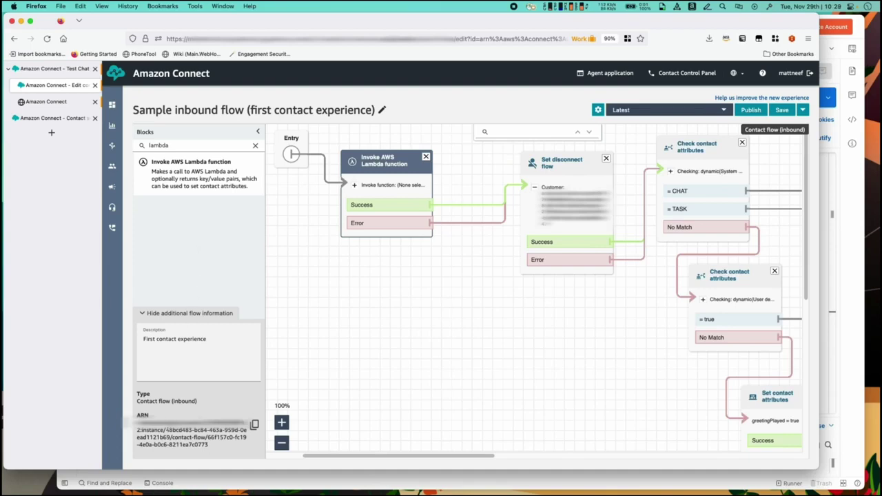
- Select the instance ID in the flow ARN and check the Lambda block maps contactId to System Contact id
{"action": "left_click_drag", "start_coordinate": [167, 432], "coordinate": [171, 436]}
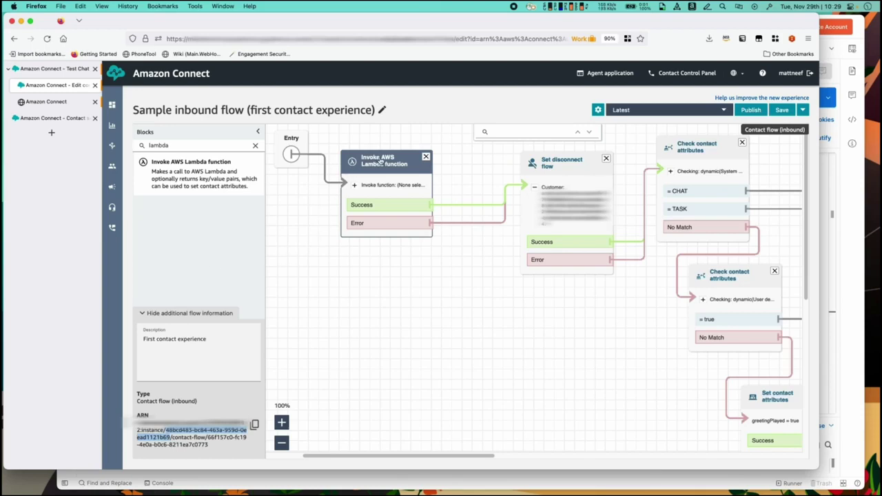
{"action": "left_click", "coordinate": [381, 161]}
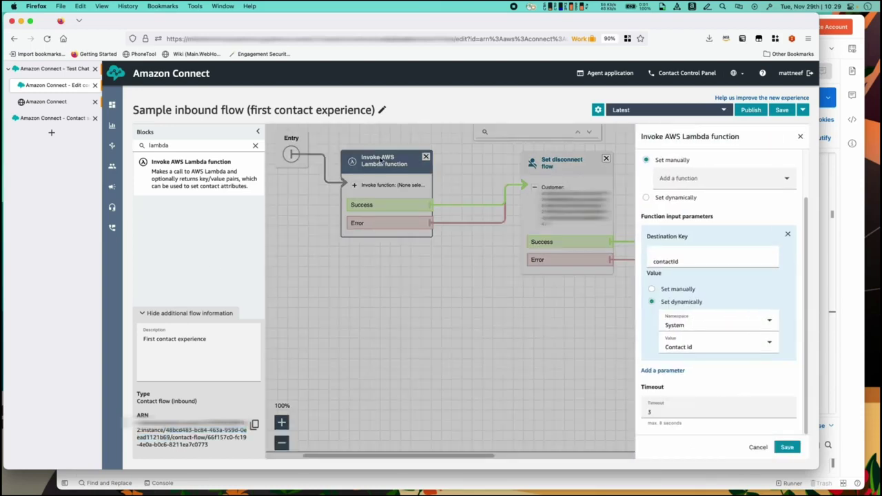
{"action": "scroll", "coordinate": [729, 295], "scroll_direction": "up", "scroll_amount": 1}
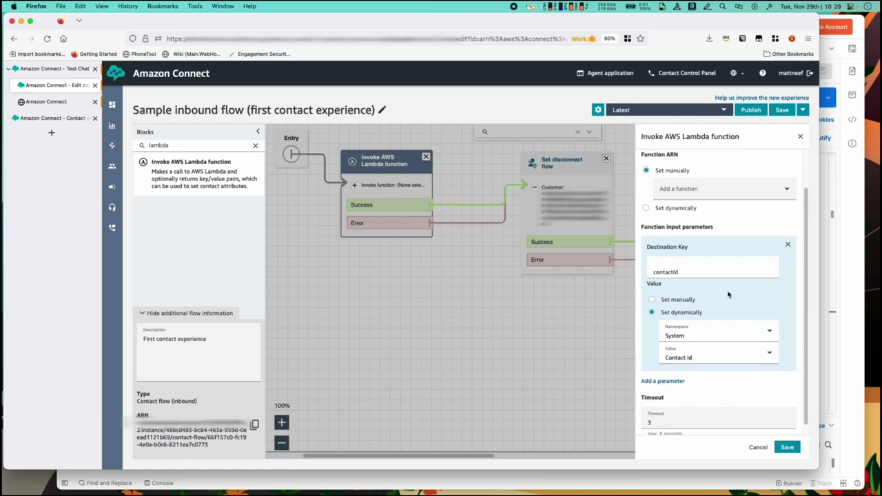
{"action": "scroll", "coordinate": [728, 295], "scroll_direction": "up", "scroll_amount": 2}
{"action": "scroll", "coordinate": [729, 295], "scroll_direction": "down", "scroll_amount": 3}
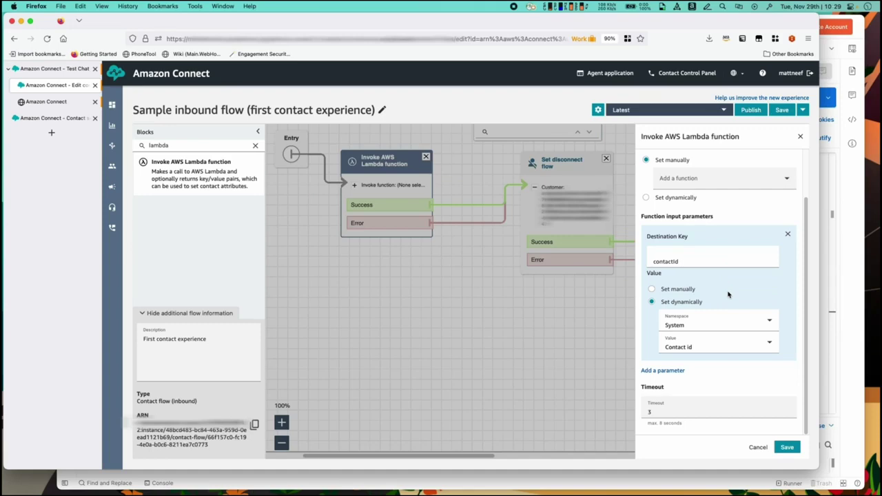
{"action": "left_click", "coordinate": [859, 35]}
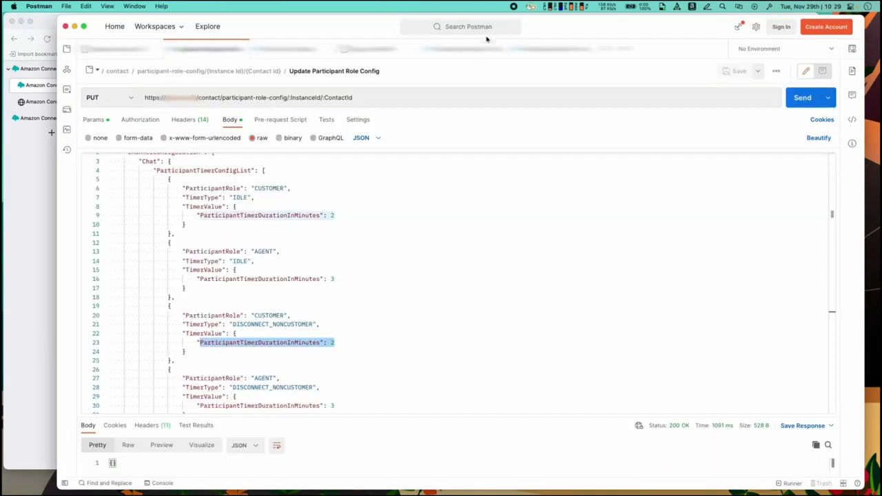
{"action": "left_click", "coordinate": [229, 97]}
{"action": "left_click_drag", "start_coordinate": [222, 97], "coordinate": [288, 101]}
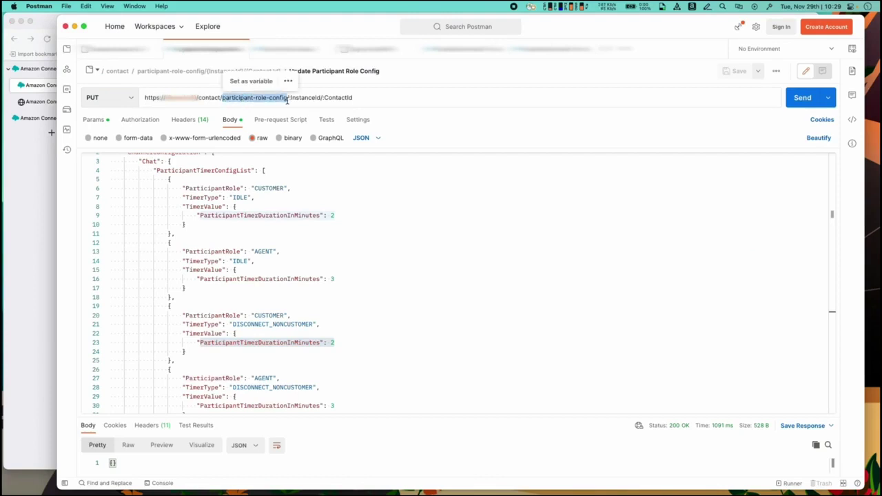
{"action": "left_click", "coordinate": [362, 98]}
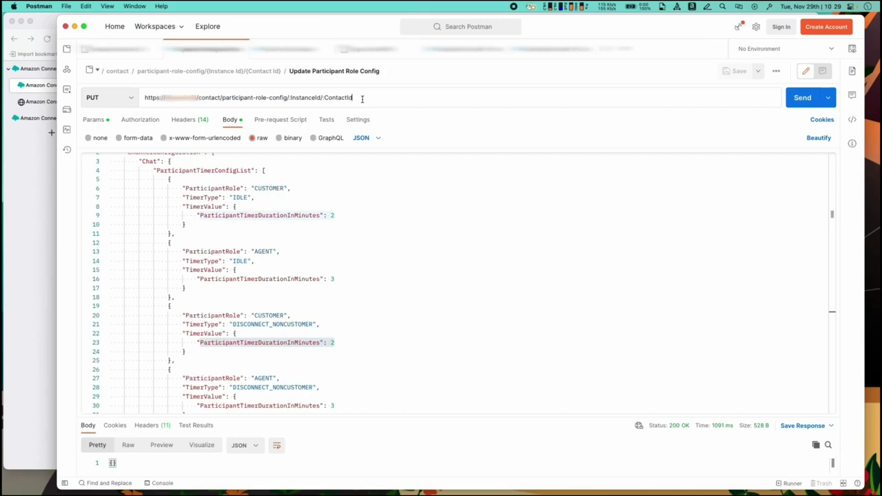
{"action": "scroll", "coordinate": [260, 189], "scroll_direction": "up", "scroll_amount": 1}
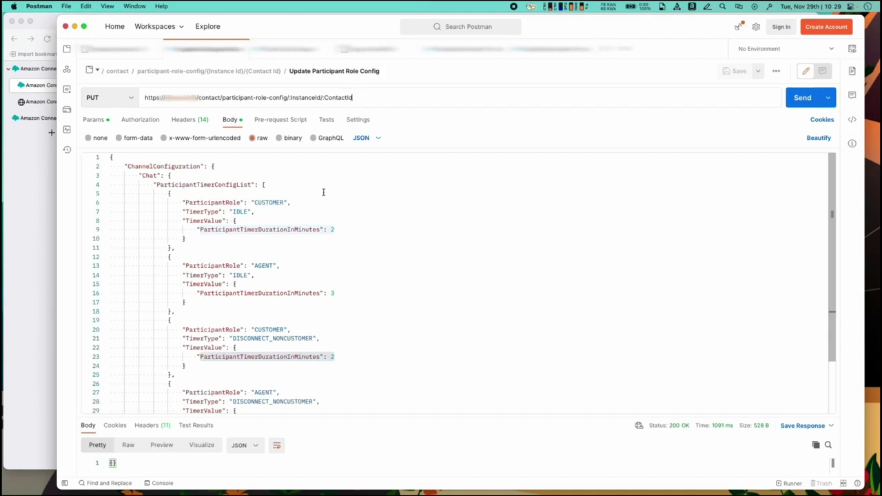
{"action": "scroll", "coordinate": [323, 193], "scroll_direction": "down", "scroll_amount": 3}
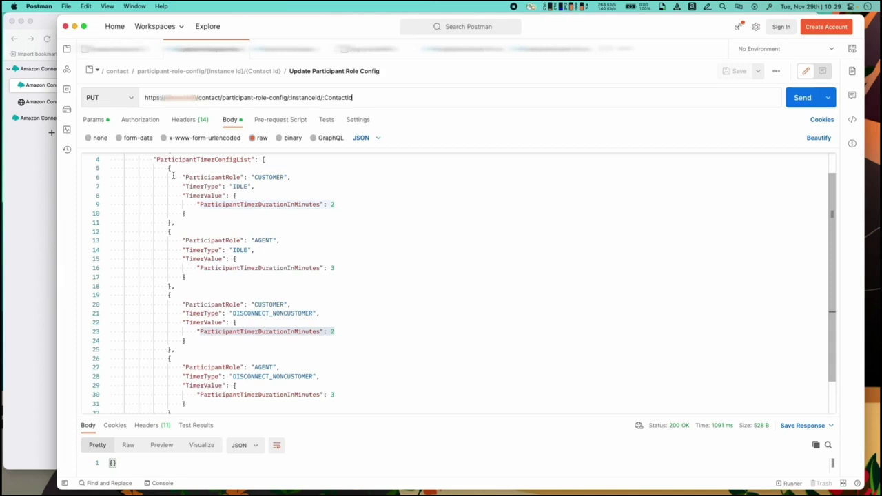
{"action": "left_click_drag", "start_coordinate": [174, 177], "coordinate": [342, 204]}
{"action": "left_click", "coordinate": [342, 205]}
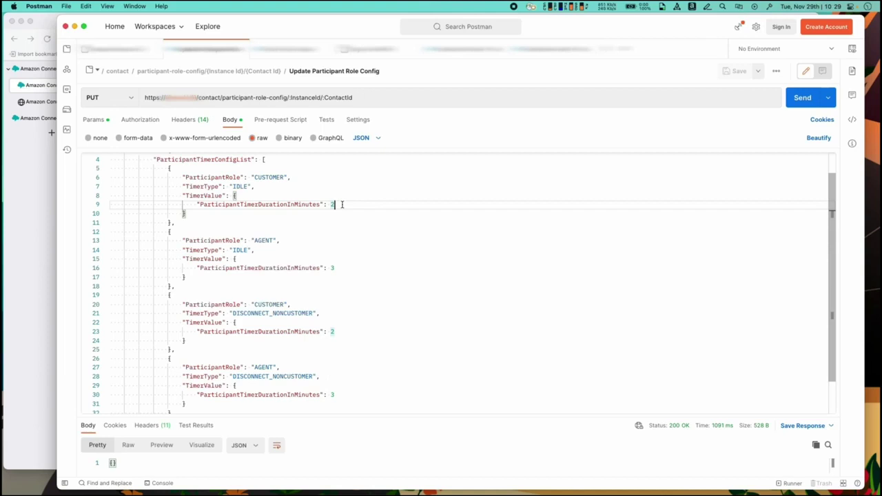
{"action": "scroll", "coordinate": [343, 204], "scroll_direction": "down", "scroll_amount": 4}
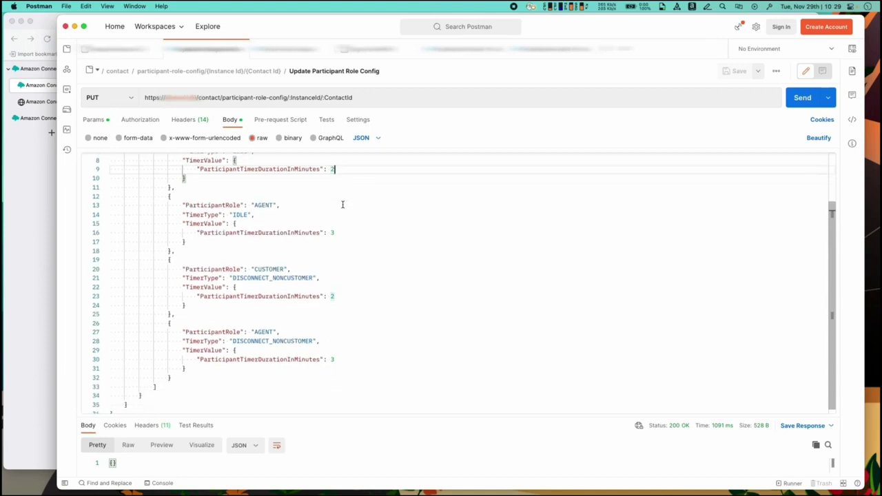
{"action": "left_click_drag", "start_coordinate": [169, 201], "coordinate": [356, 233]}
{"action": "left_click", "coordinate": [357, 233]}
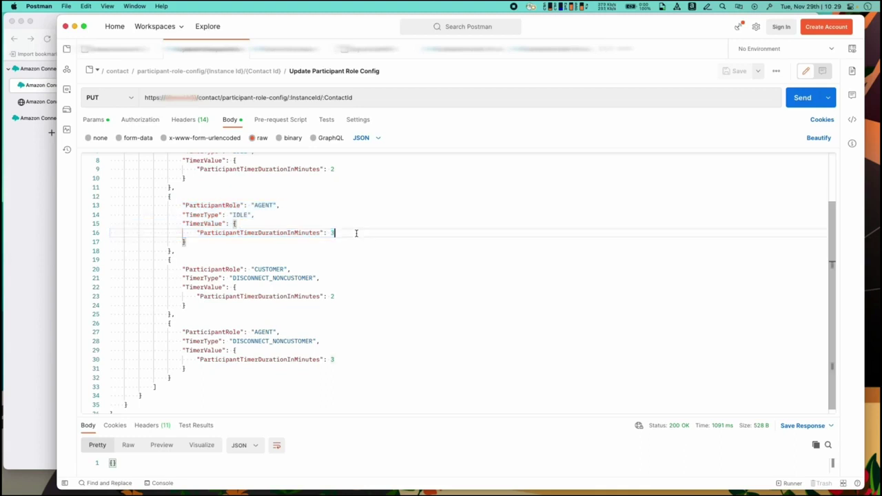
{"action": "scroll", "coordinate": [356, 233], "scroll_direction": "down", "scroll_amount": 1}
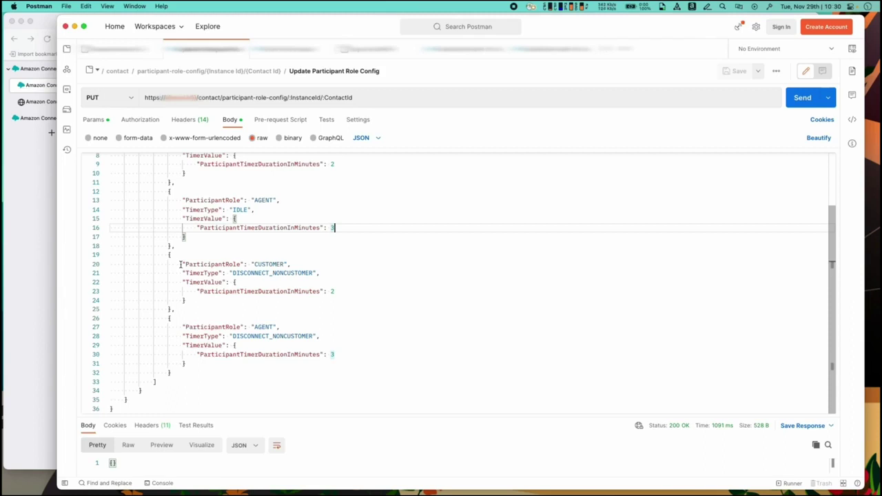
- Review the CUSTOMER and AGENT DISCONNECT_NONCUSTOMER timer entries in the ParticipantTimerConfigList body
{"action": "left_click_drag", "start_coordinate": [181, 264], "coordinate": [274, 276]}
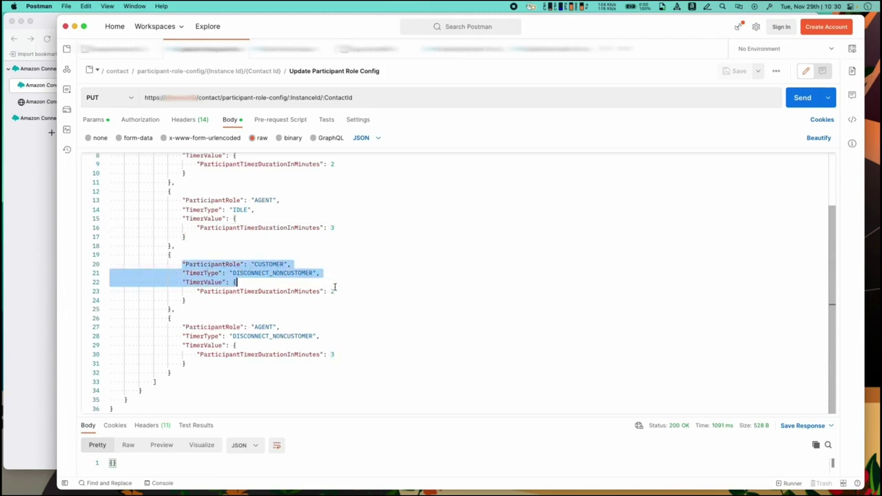
{"action": "left_click_drag", "start_coordinate": [335, 288], "coordinate": [335, 291]}
{"action": "left_click", "coordinate": [336, 290]}
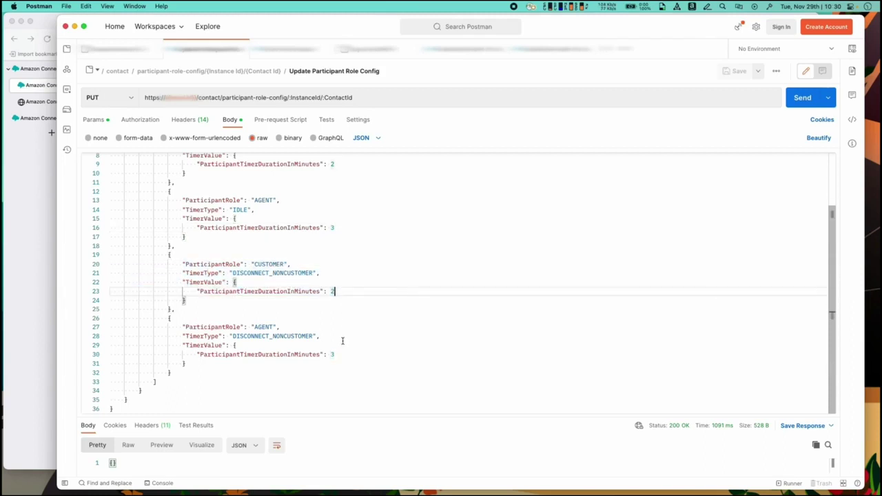
{"action": "left_click_drag", "start_coordinate": [337, 354], "coordinate": [166, 318]}
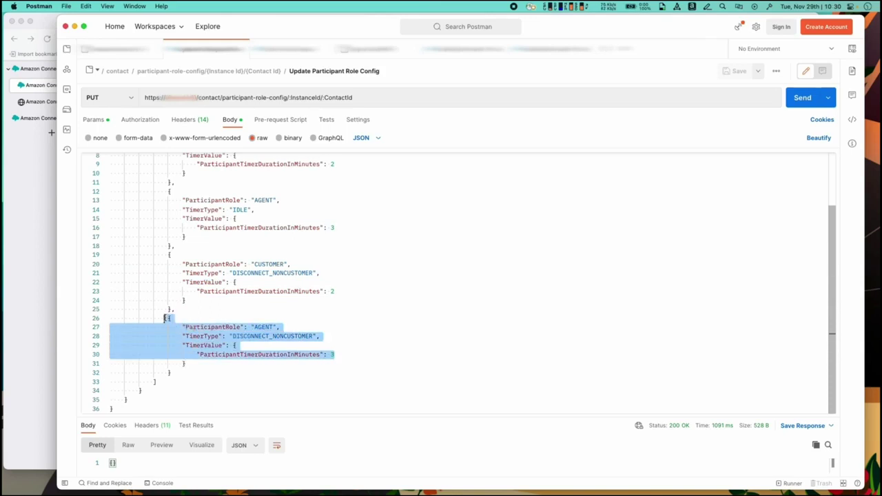
{"action": "left_click", "coordinate": [311, 317]}
{"action": "scroll", "coordinate": [344, 307], "scroll_direction": "up", "scroll_amount": 3}
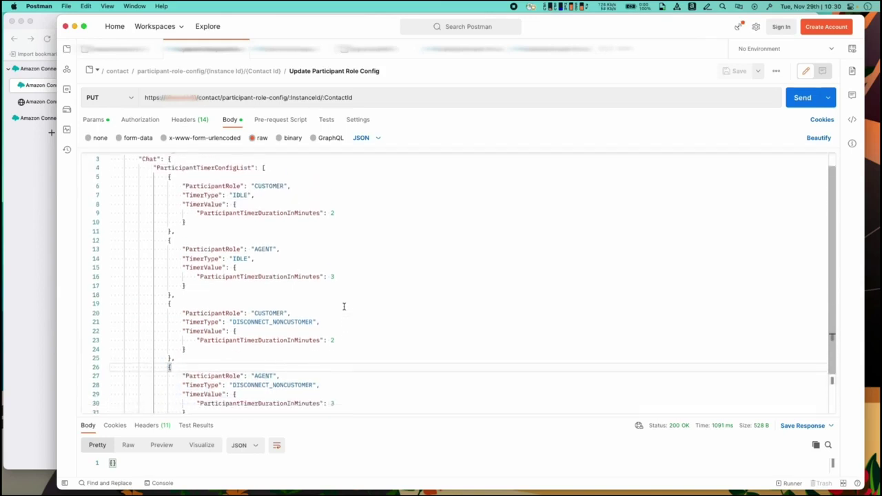
{"action": "scroll", "coordinate": [344, 306], "scroll_direction": "down", "scroll_amount": 2}
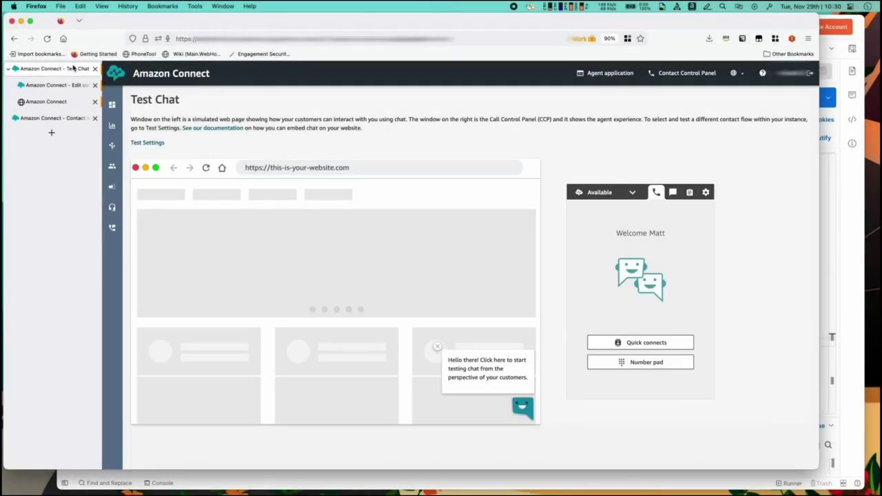
- Start a customer test chat from the website's chat widget, then go back to Postman
{"action": "left_click", "coordinate": [517, 407]}
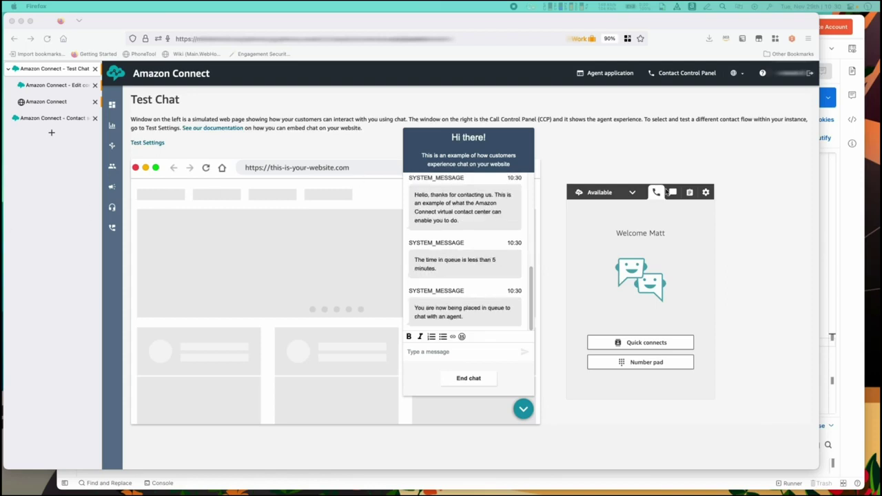
{"action": "left_click", "coordinate": [852, 182]}
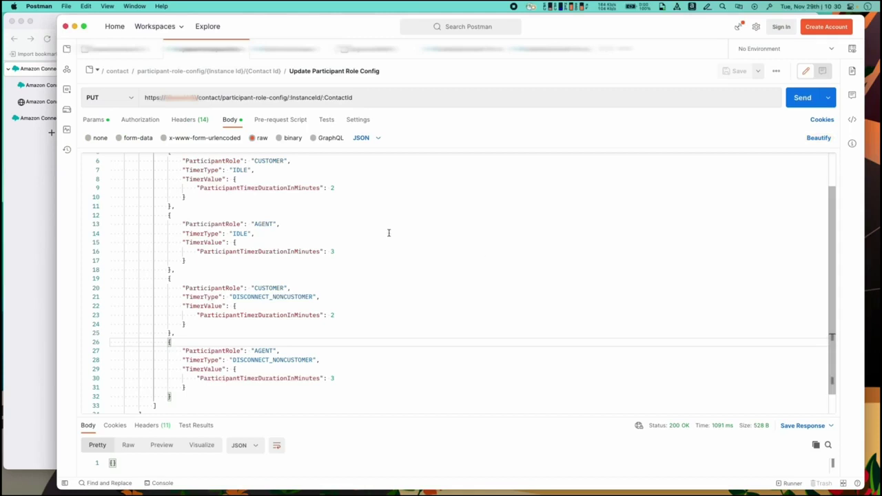
- Replace the ContactId path variable with the new chat's contact ID and resend the timer request
{"action": "left_click", "coordinate": [96, 120]}
{"action": "triple_click", "coordinate": [421, 236]}
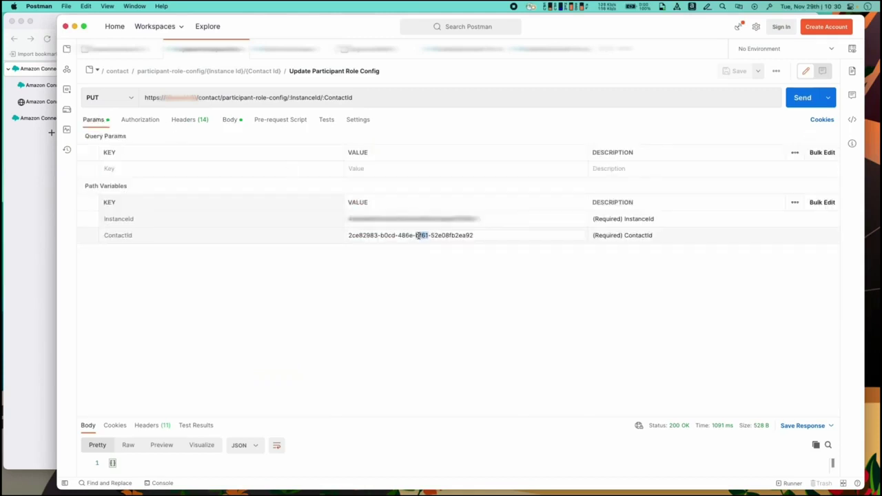
{"action": "type", "text": "518c2dff-ceb2-40f3-971c-57d245f93885"}
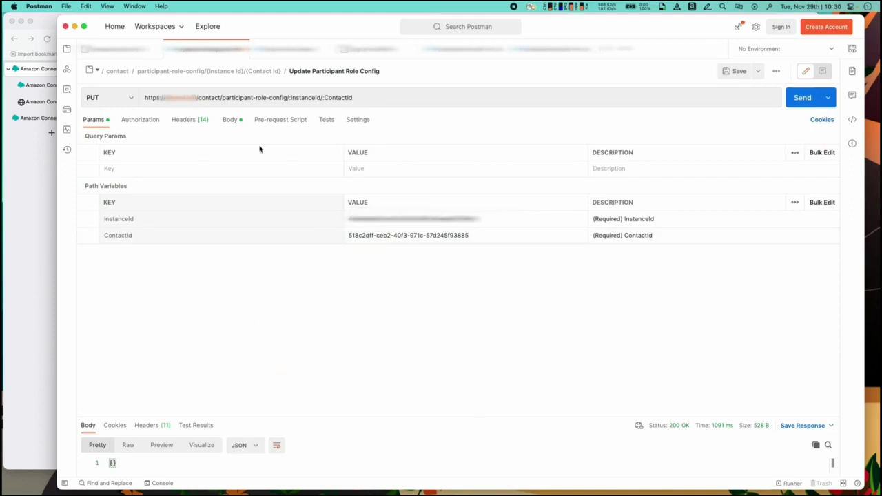
{"action": "left_click", "coordinate": [228, 120]}
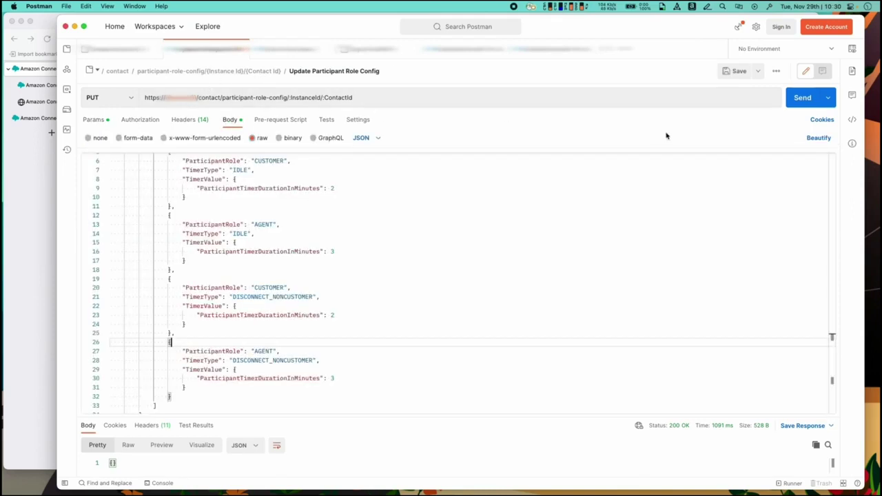
{"action": "left_click", "coordinate": [798, 97]}
{"action": "left_click", "coordinate": [45, 35]}
- Accept the incoming chat and send 'Hello there' as the agent
{"action": "left_click", "coordinate": [597, 381]}
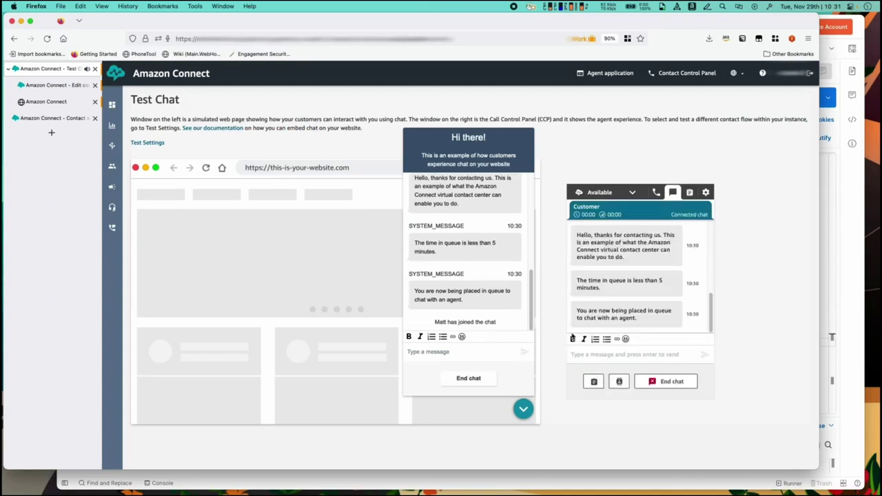
{"action": "left_click", "coordinate": [579, 356]}
{"action": "type", "text": "Hello there"}
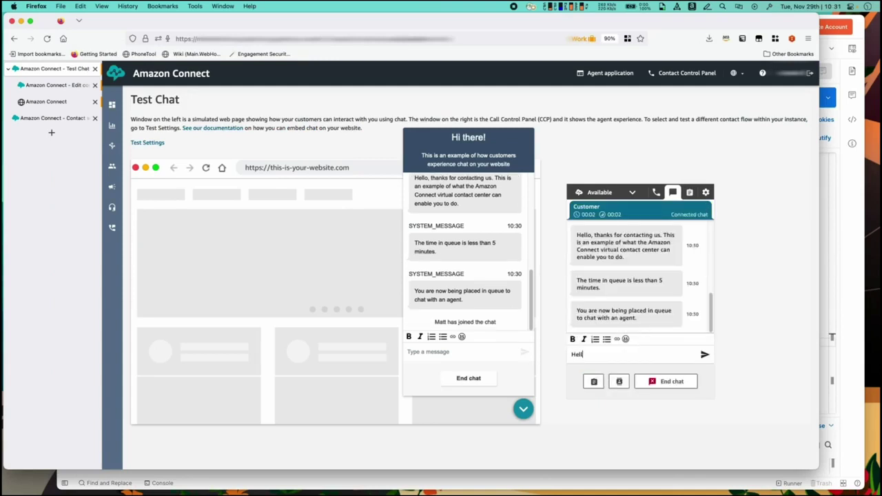
{"action": "key", "text": "Return"}
- Reply 'Hi how are you' from the customer chat box
{"action": "left_click", "coordinate": [414, 351]}
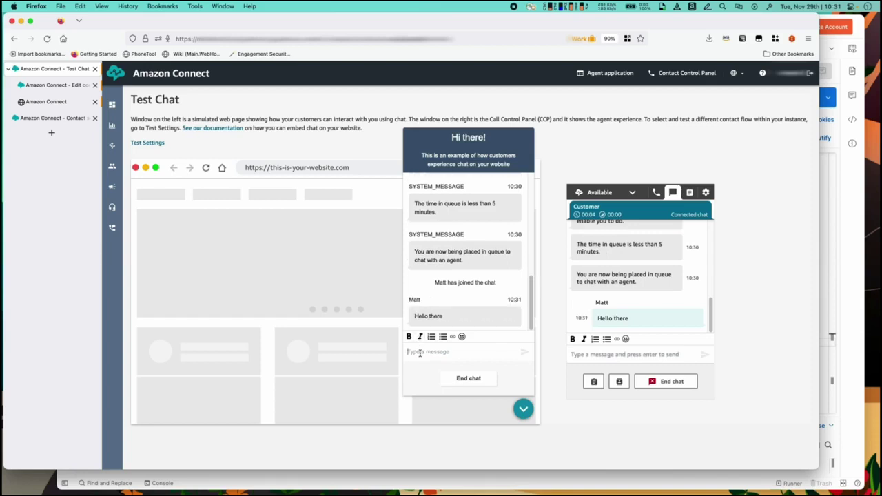
{"action": "type", "text": "Hi how are you"}
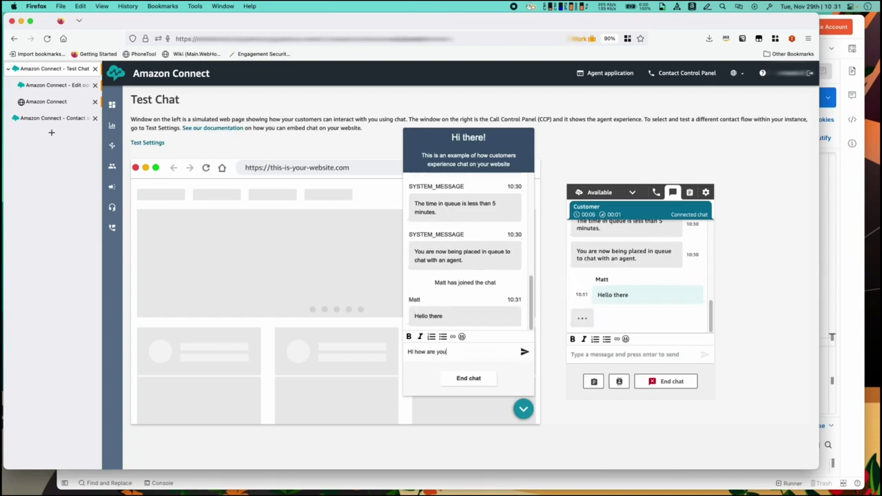
{"action": "key", "text": "Return"}
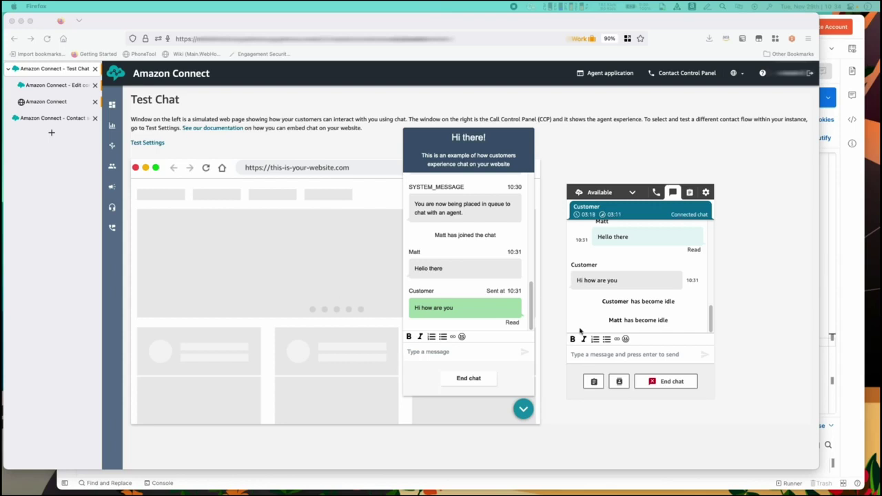
- Send 'Oops I'm back' as the customer and answer 'Welcome back' as the agent
{"action": "type", "text": "Oops I'm back"}
{"action": "key", "text": "Return"}
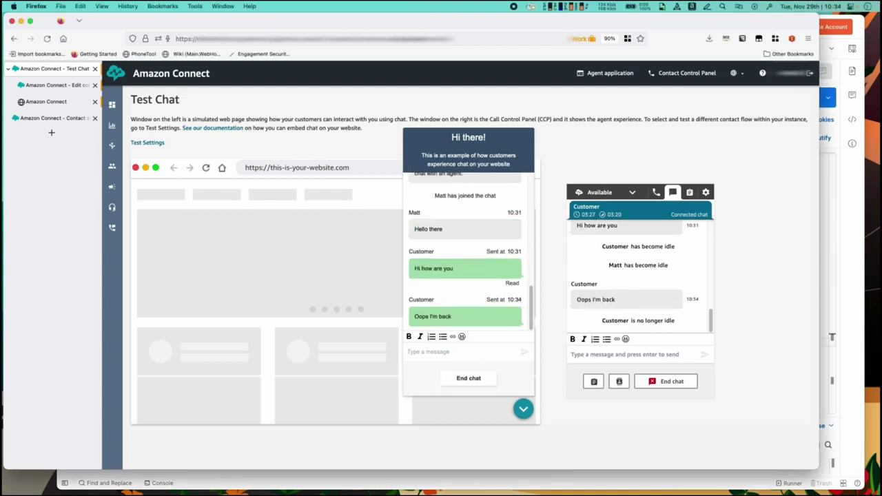
{"action": "left_click", "coordinate": [628, 354]}
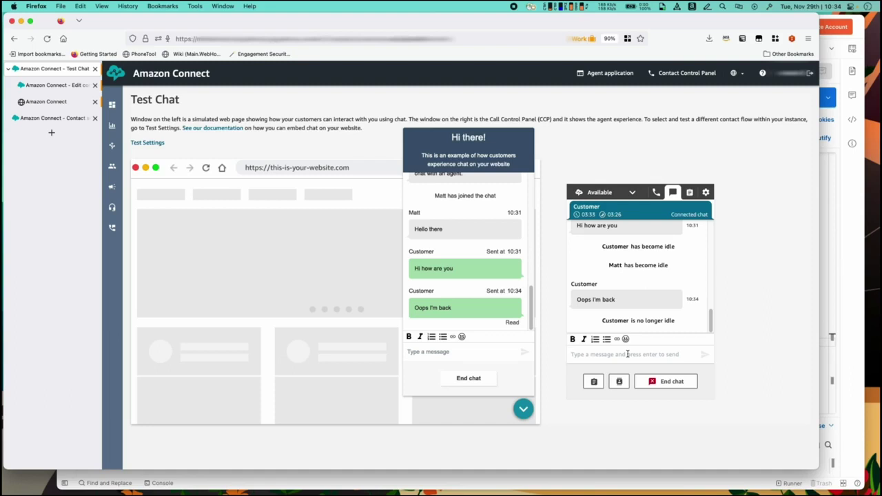
{"action": "type", "text": "Welcome back"}
{"action": "key", "text": "Return"}
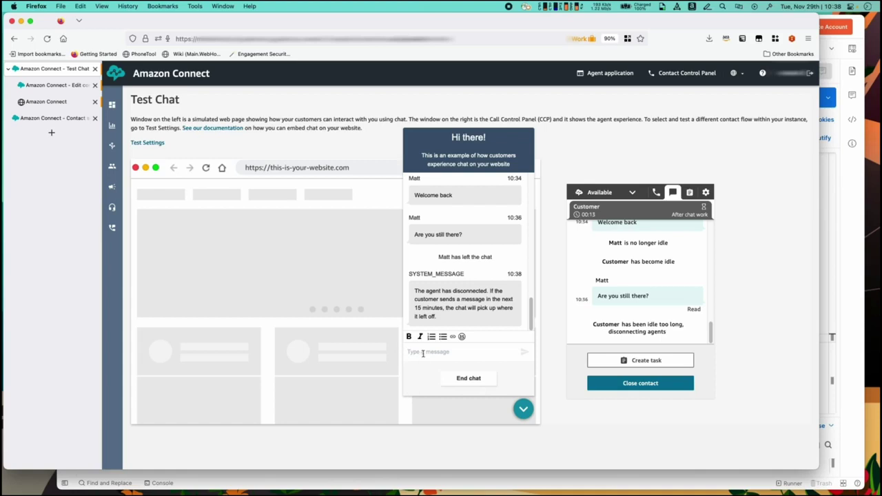
- Send the customer message 'I'm back, sorry!' after the agent disconnect
{"action": "type", "text": "I'm back, sorry!"}
{"action": "key", "text": "Return"}
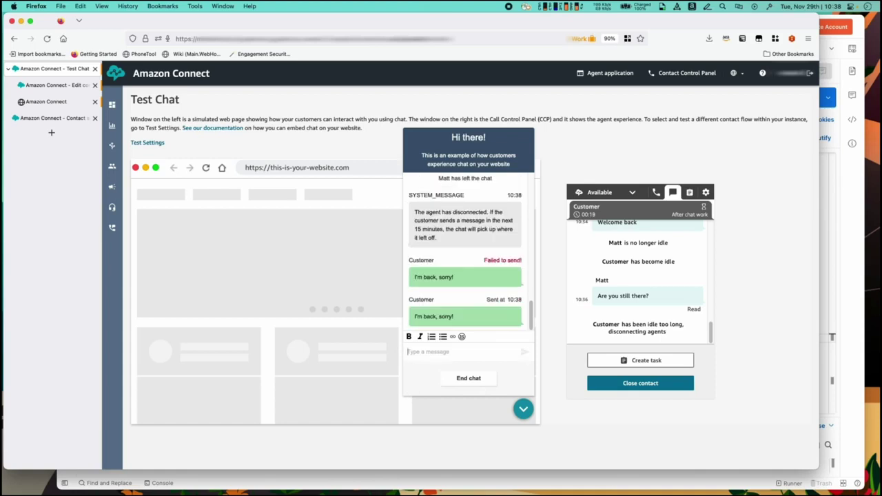